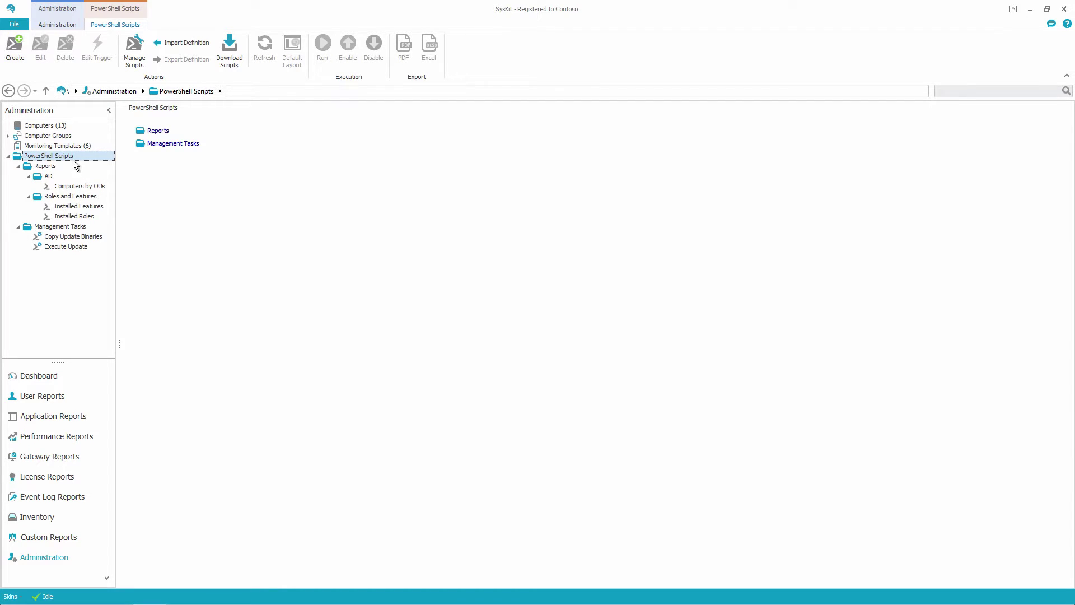
Start a new PowerShell script and make it a PowerShell Management Task.
{"action": "left_click", "coordinate": [14, 54]}
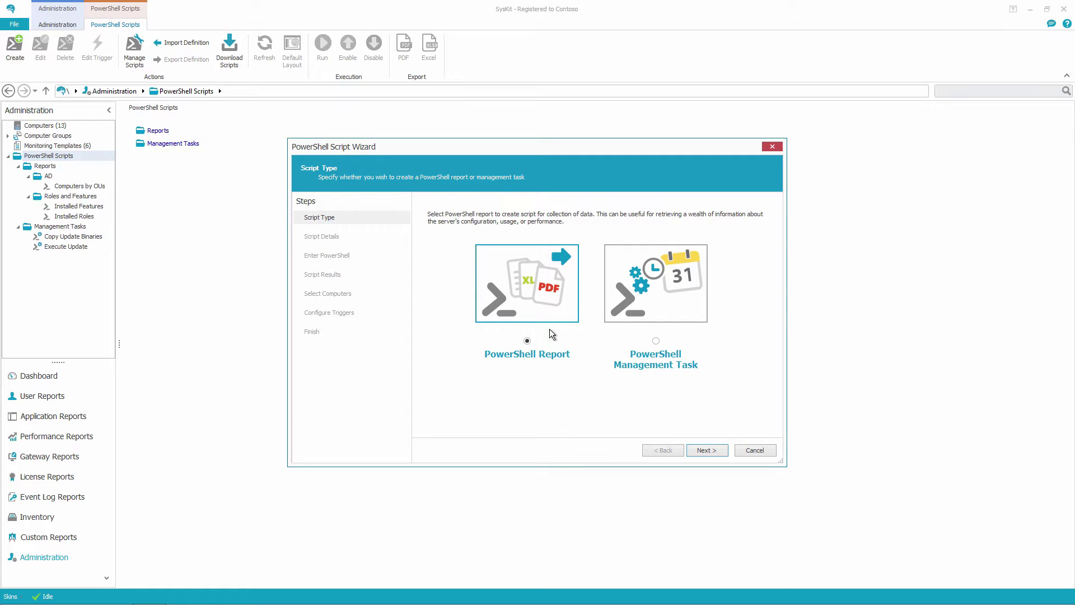
{"action": "left_click", "coordinate": [656, 341]}
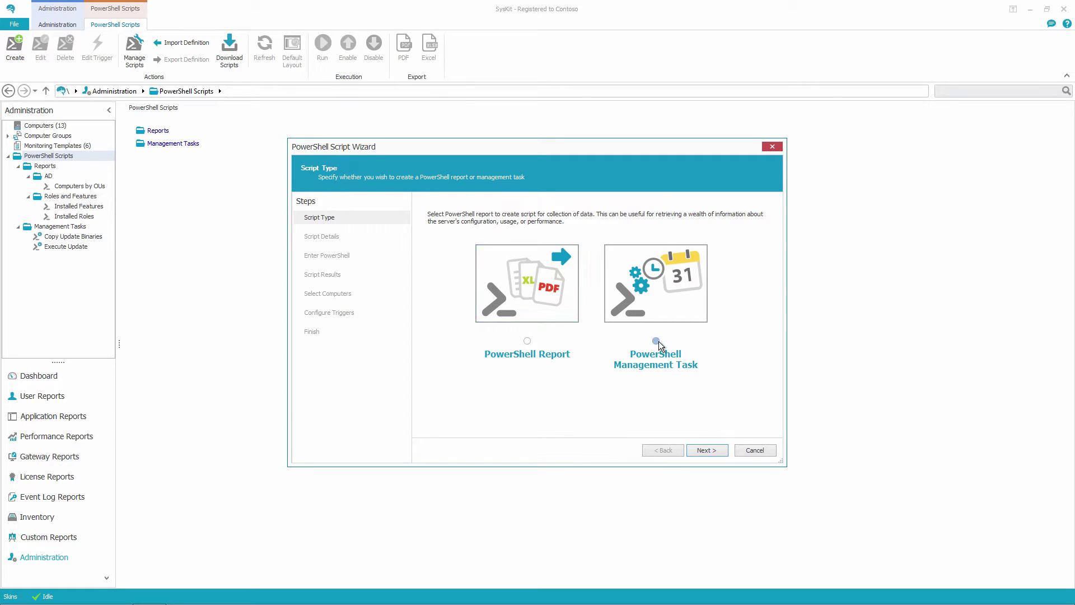
Name the script 'Server Restart' and set its category to Management Tasks.
{"action": "left_click", "coordinate": [708, 450]}
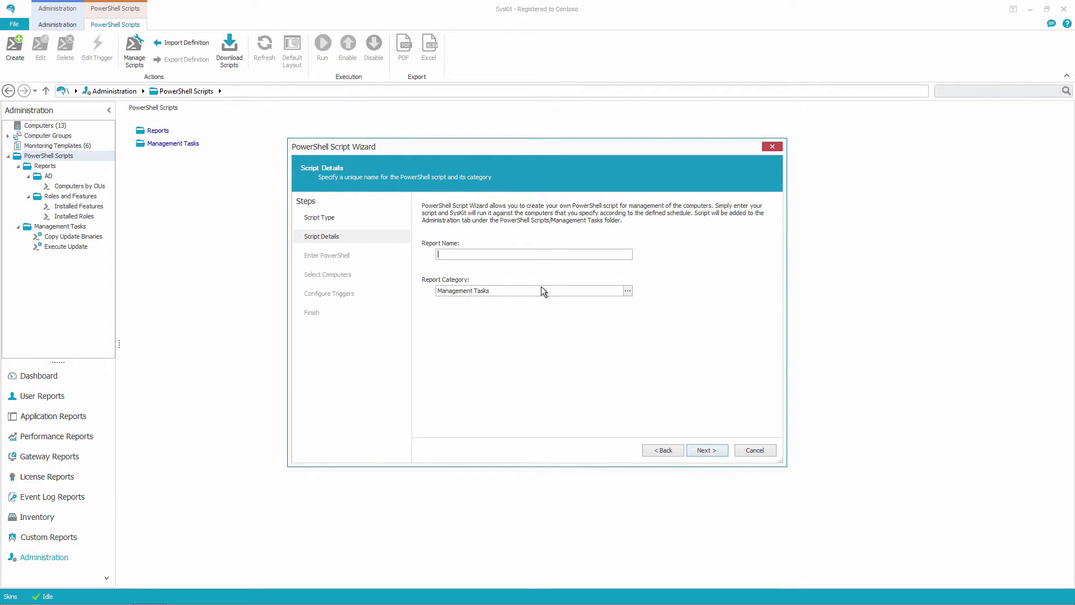
{"action": "type", "text": "Serv"}
{"action": "type", "text": "er Restart"}
{"action": "left_click", "coordinate": [629, 291]}
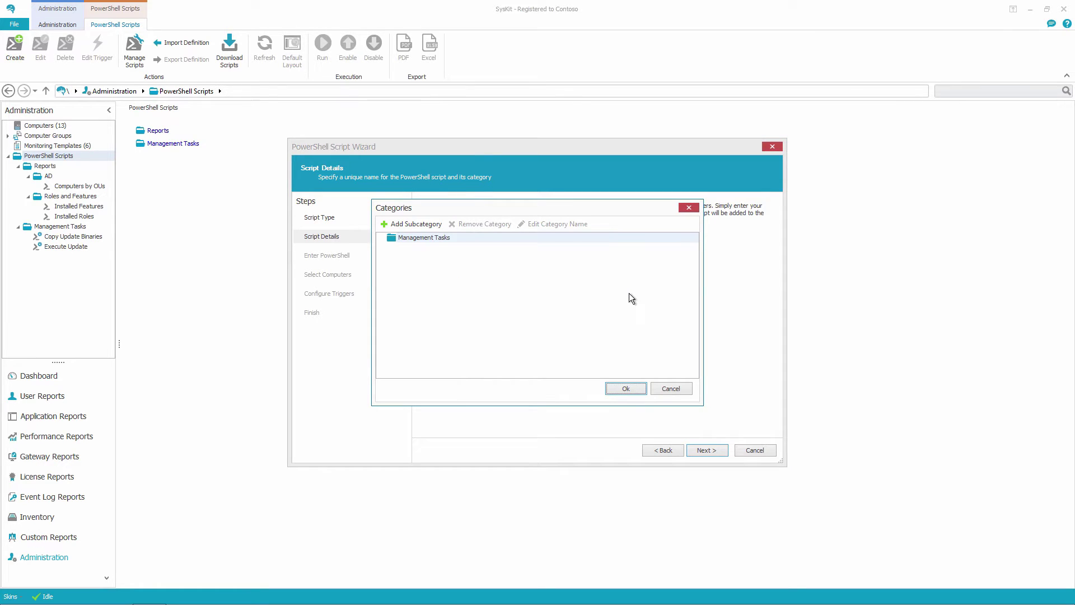
{"action": "left_click", "coordinate": [627, 387]}
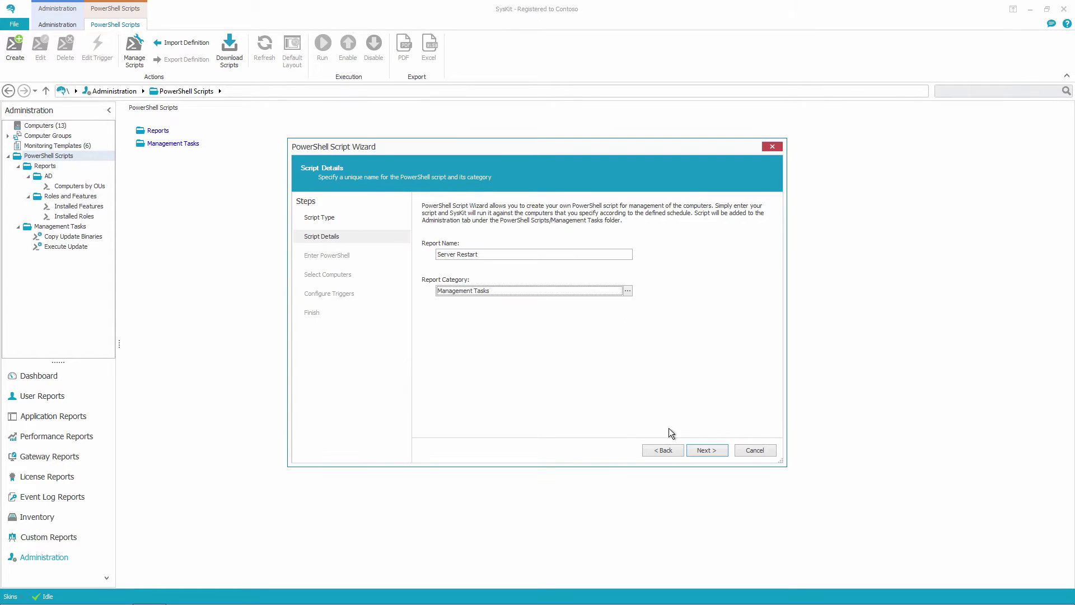
Enter 'Restart-Computer' as the script body and validate it successfully.
{"action": "left_click", "coordinate": [696, 449]}
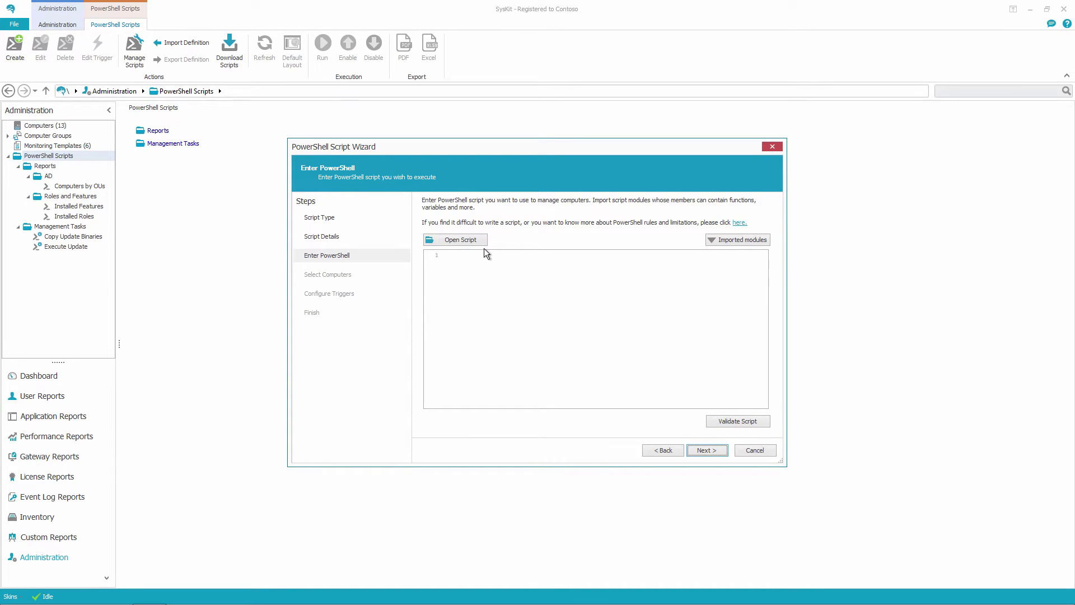
{"action": "left_click", "coordinate": [471, 262]}
{"action": "type", "text": "Restart"}
{"action": "type", "text": "-Co"}
{"action": "type", "text": "mputer"}
{"action": "left_click", "coordinate": [725, 423]}
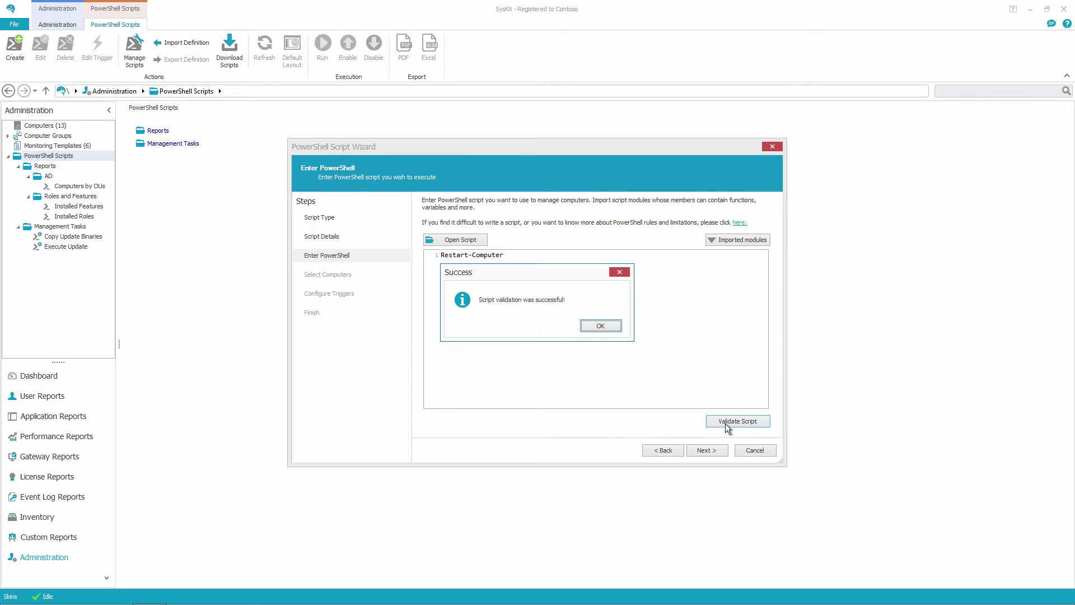
{"action": "left_click", "coordinate": [601, 327]}
{"action": "left_click", "coordinate": [601, 327]}
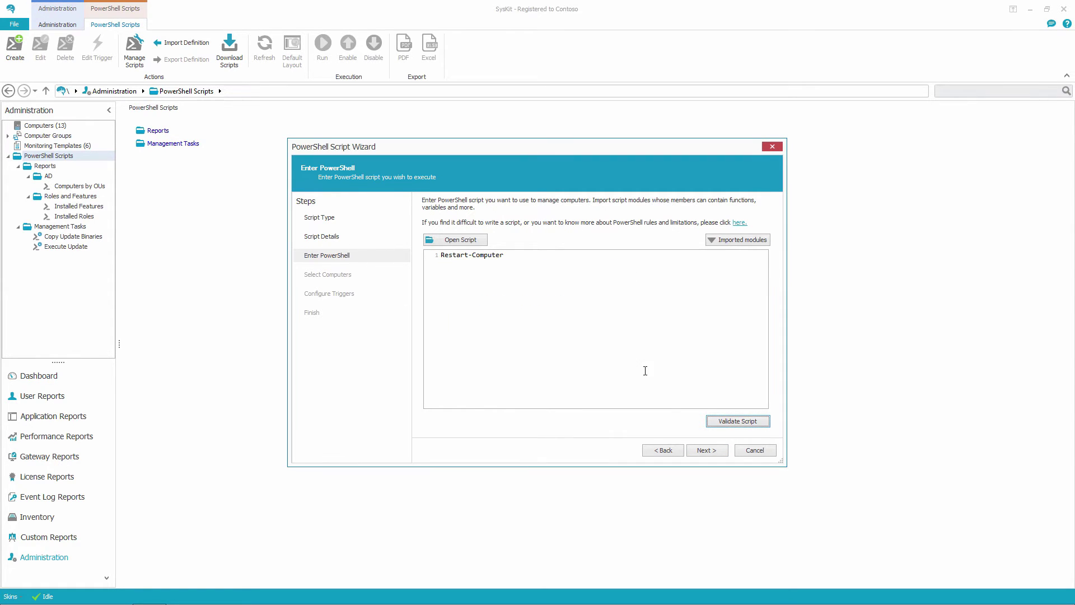
{"action": "left_click", "coordinate": [700, 452]}
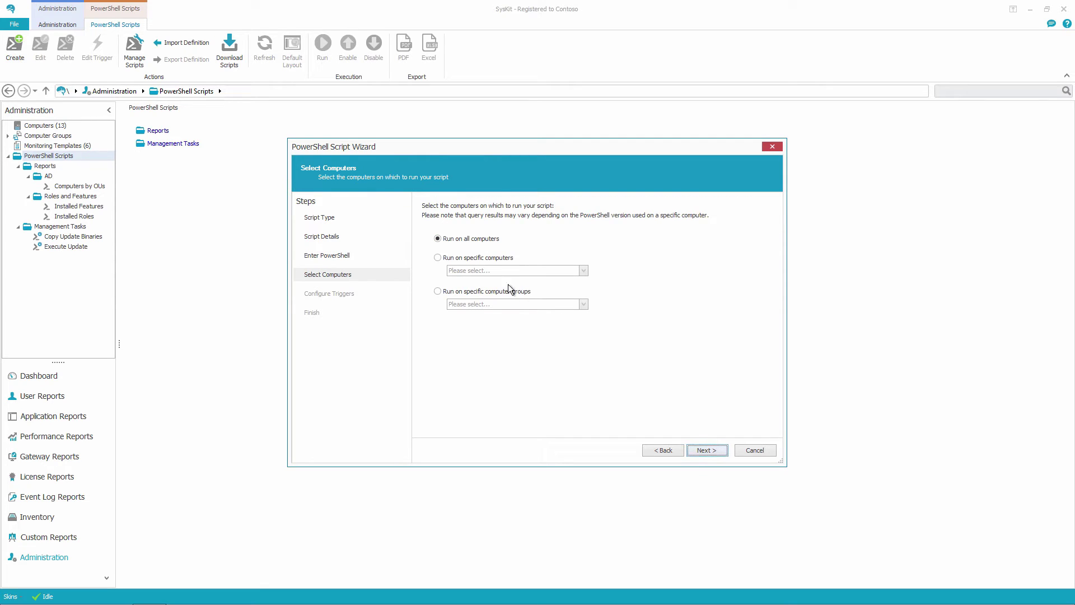
Target only RDS2.contoso.local and SP2.contoso.local as the task's computers.
{"action": "left_click", "coordinate": [457, 257]}
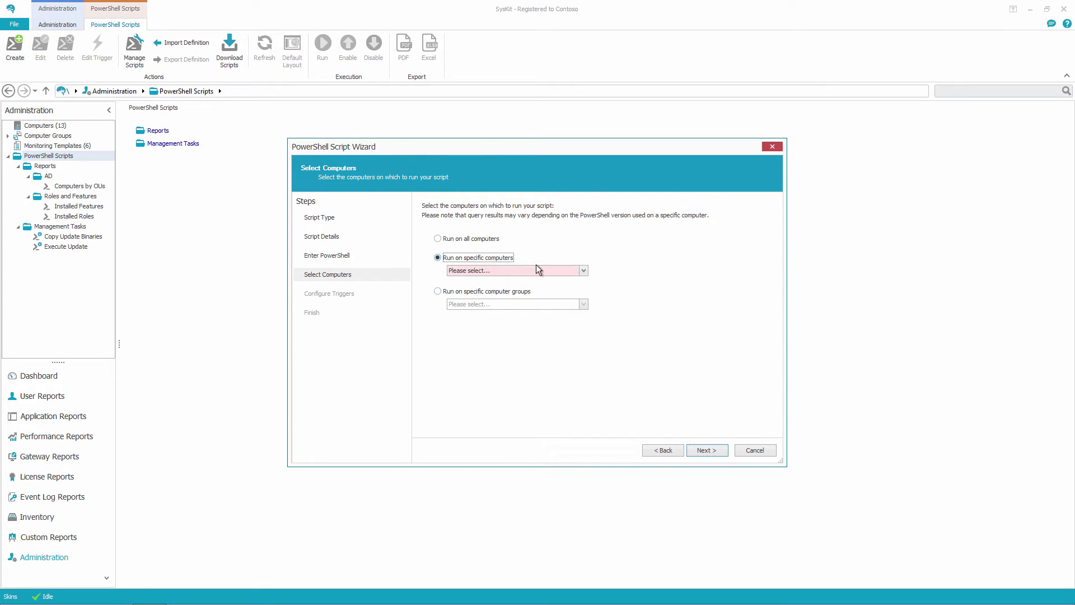
{"action": "left_click", "coordinate": [581, 274]}
{"action": "left_click", "coordinate": [455, 345]}
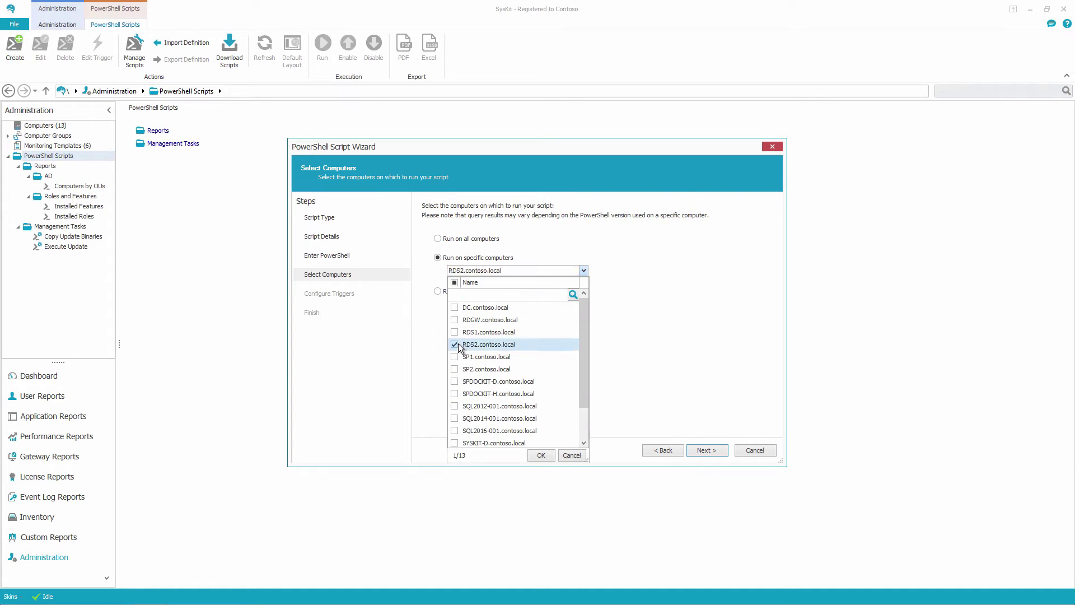
{"action": "left_click", "coordinate": [455, 369]}
{"action": "left_click", "coordinate": [537, 455]}
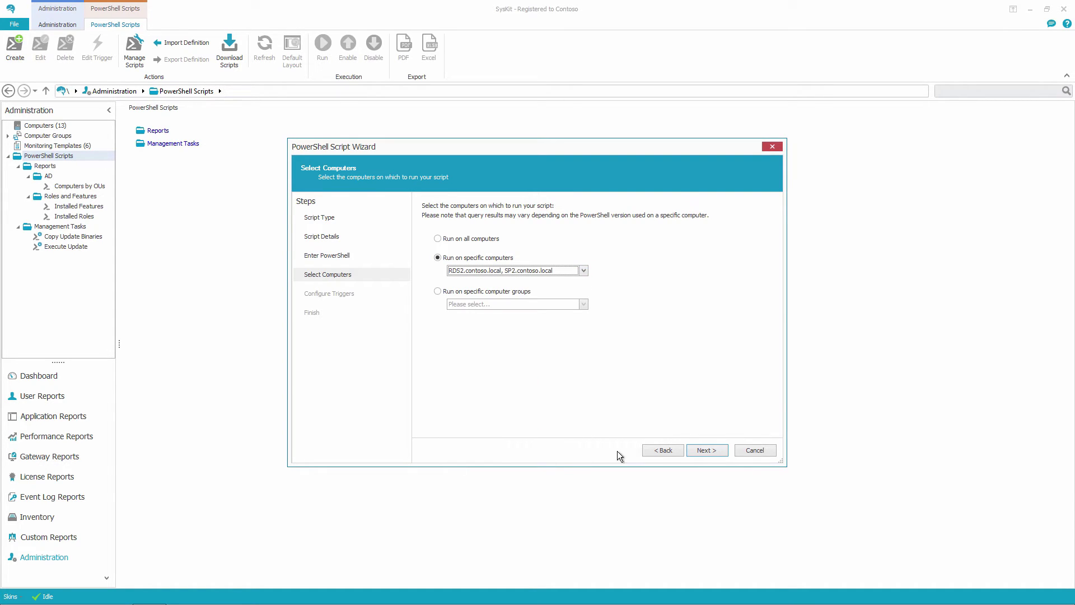
{"action": "left_click", "coordinate": [708, 455]}
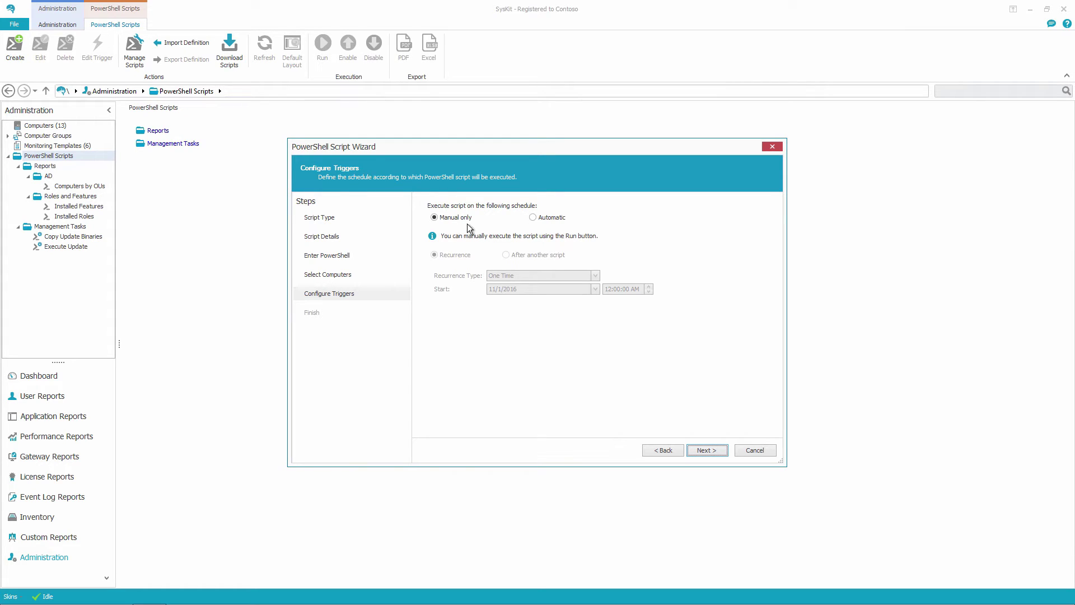
After trying Monthly and chained triggers, settle on Manual only and reach Finish.
{"action": "left_click", "coordinate": [533, 217]}
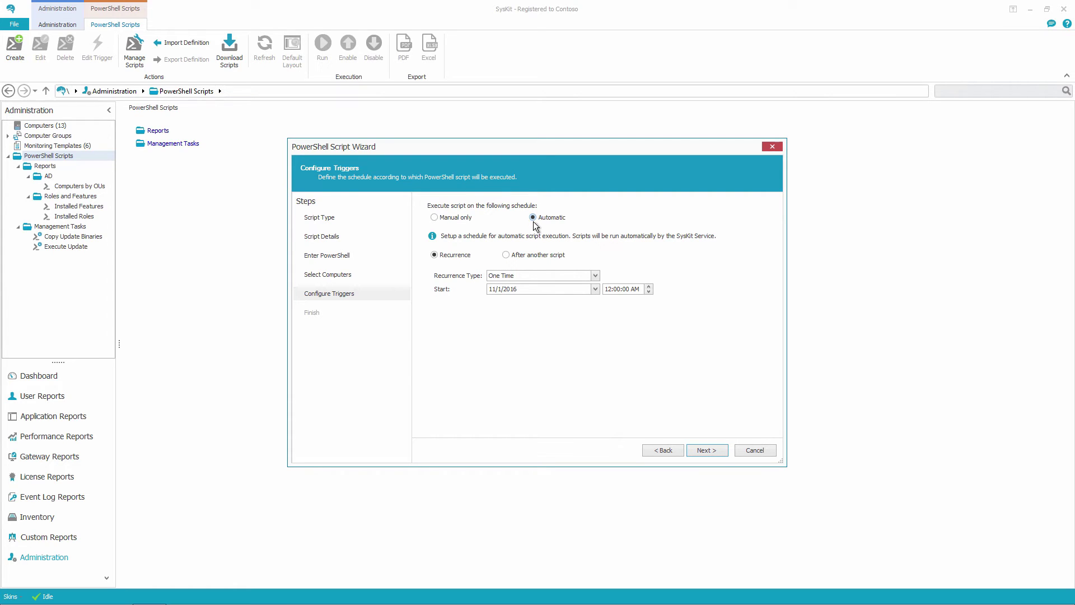
{"action": "left_click", "coordinate": [595, 279]}
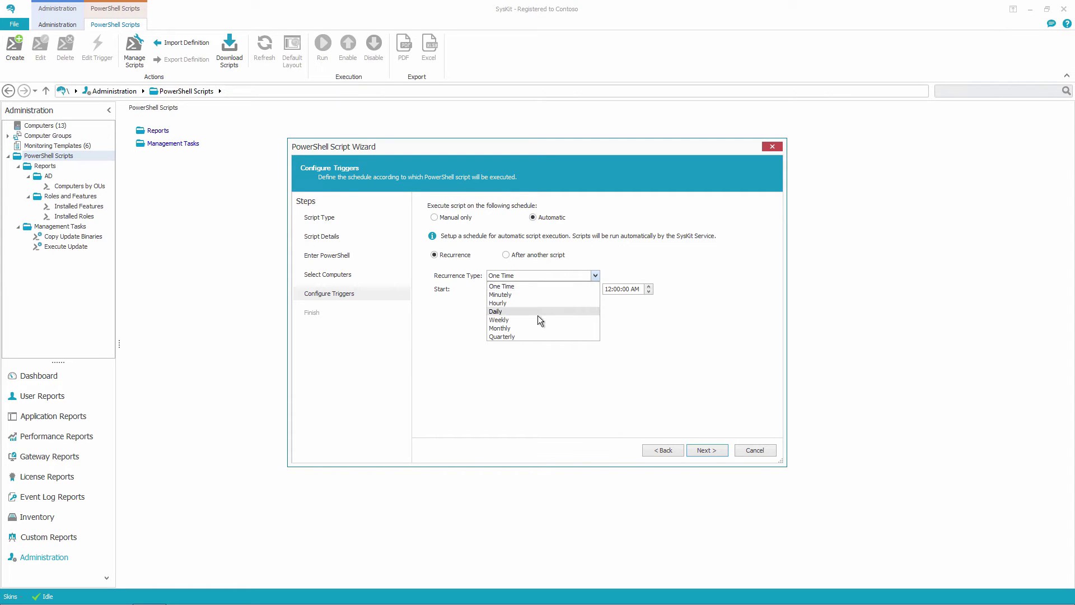
{"action": "left_click", "coordinate": [526, 327]}
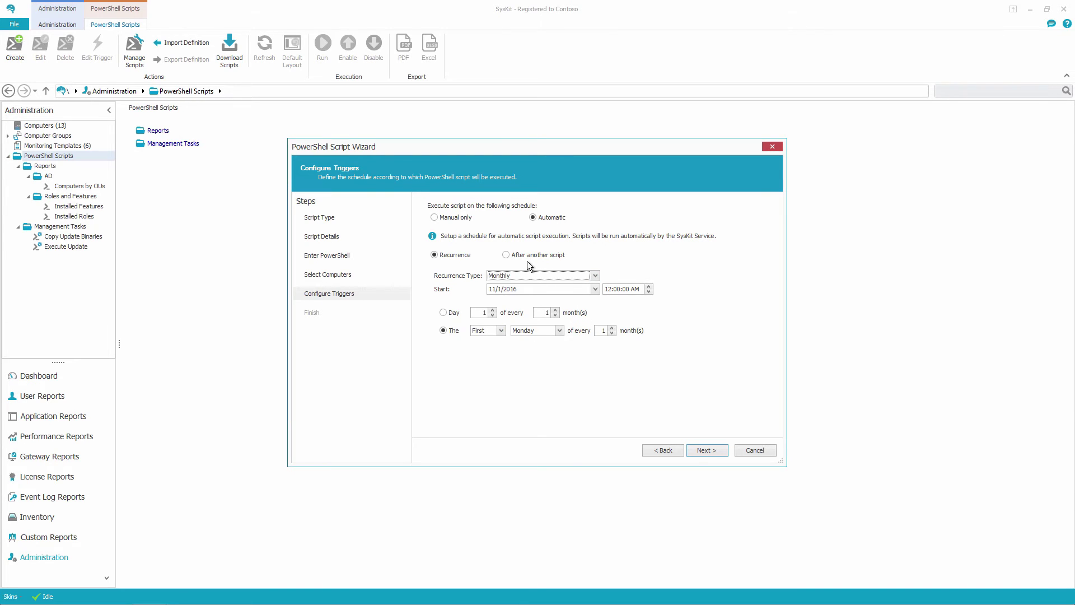
{"action": "left_click", "coordinate": [507, 256]}
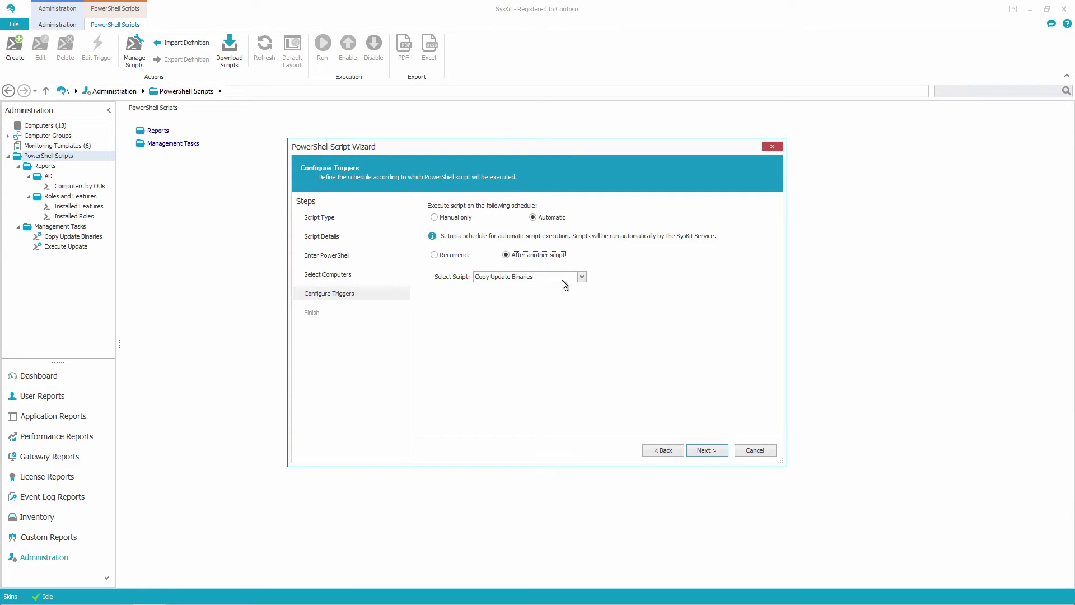
{"action": "left_click", "coordinate": [434, 219]}
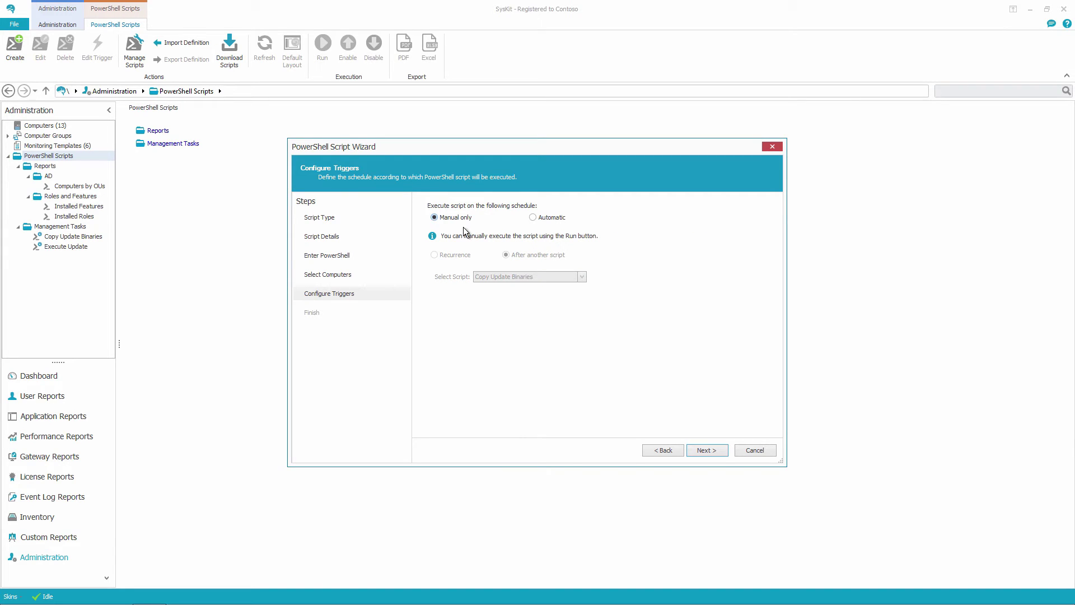
{"action": "left_click", "coordinate": [703, 450]}
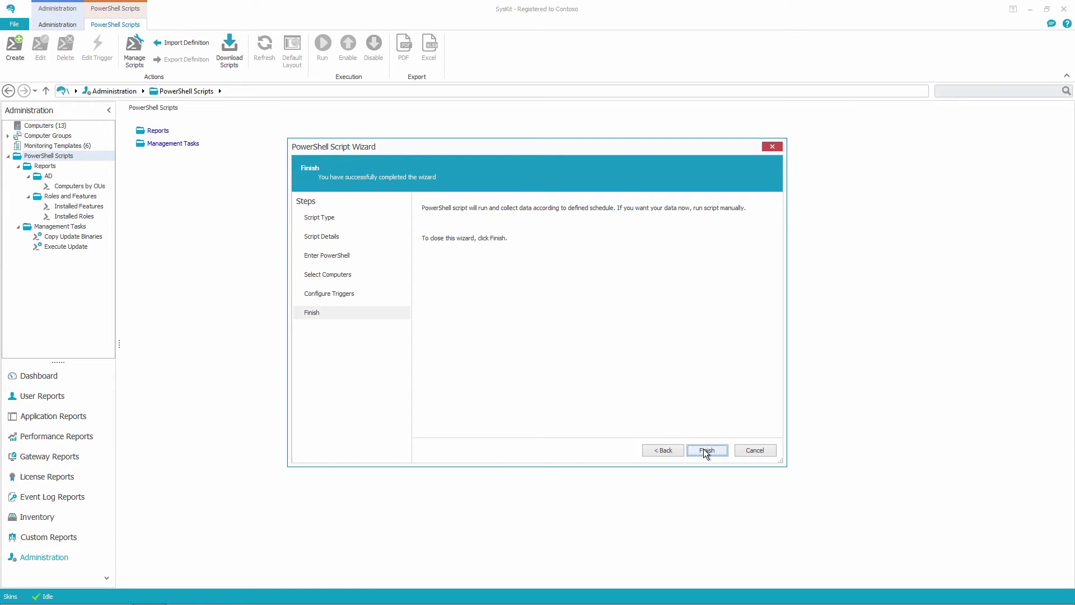
Finish the Server Restart task and start a manual run immediately.
{"action": "left_click", "coordinate": [703, 448]}
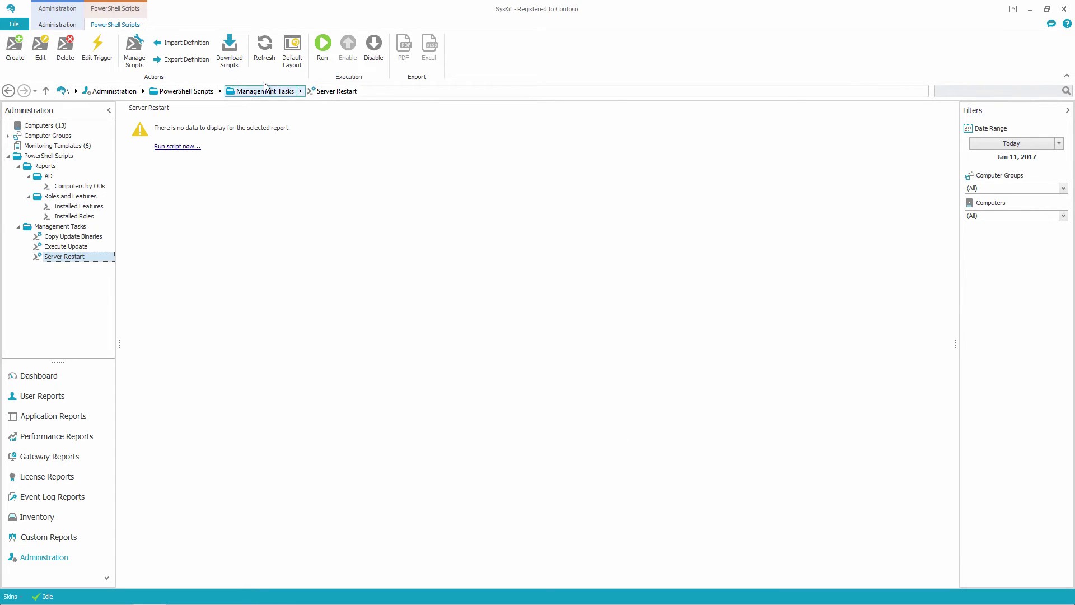
{"action": "left_click", "coordinate": [323, 46]}
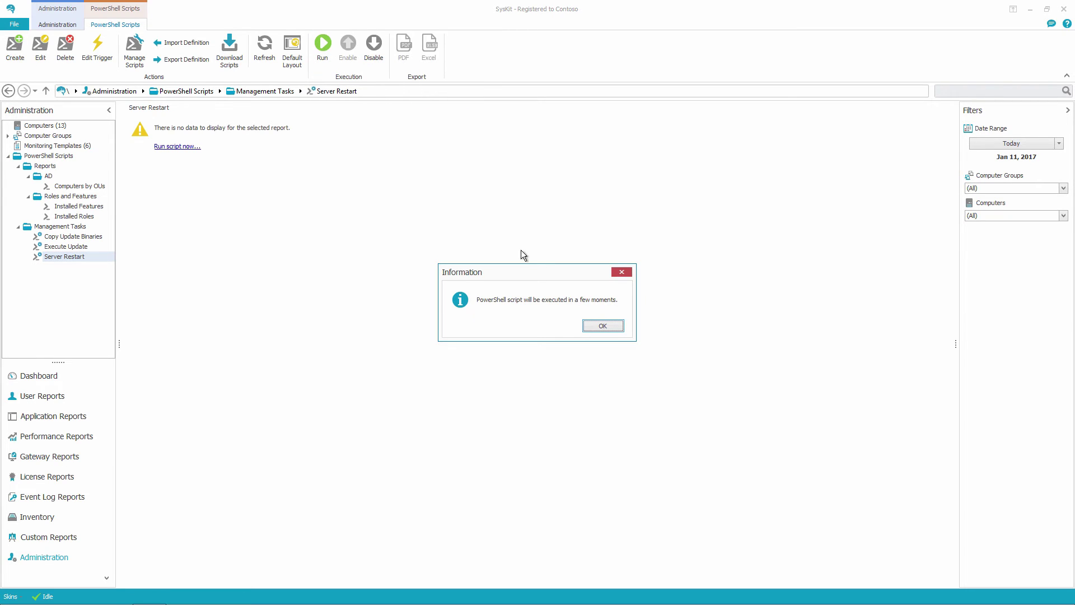
{"action": "left_click", "coordinate": [596, 329]}
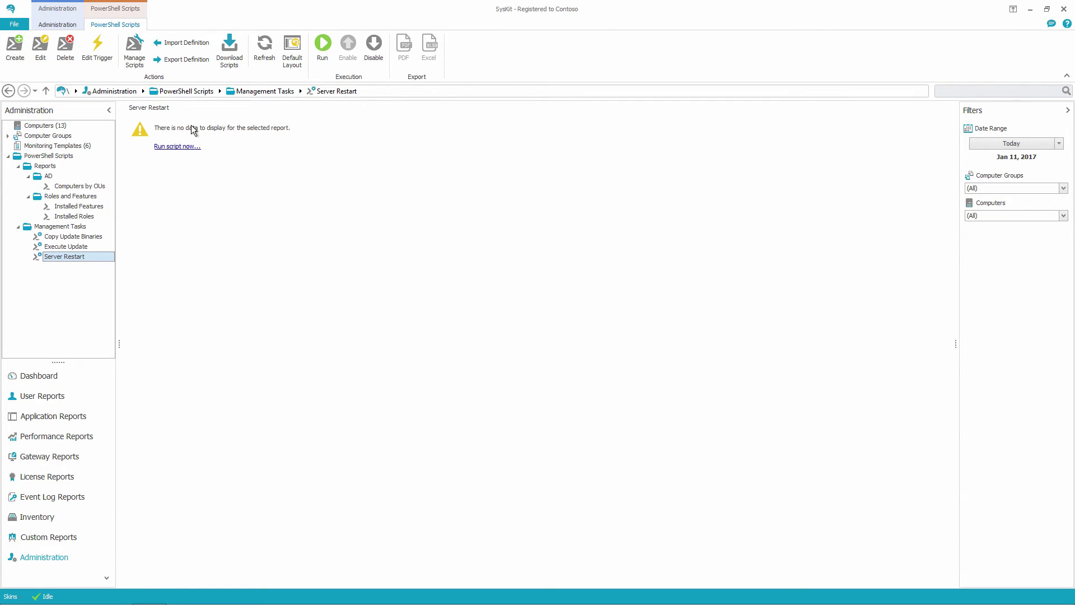
{"action": "left_click", "coordinate": [136, 55]}
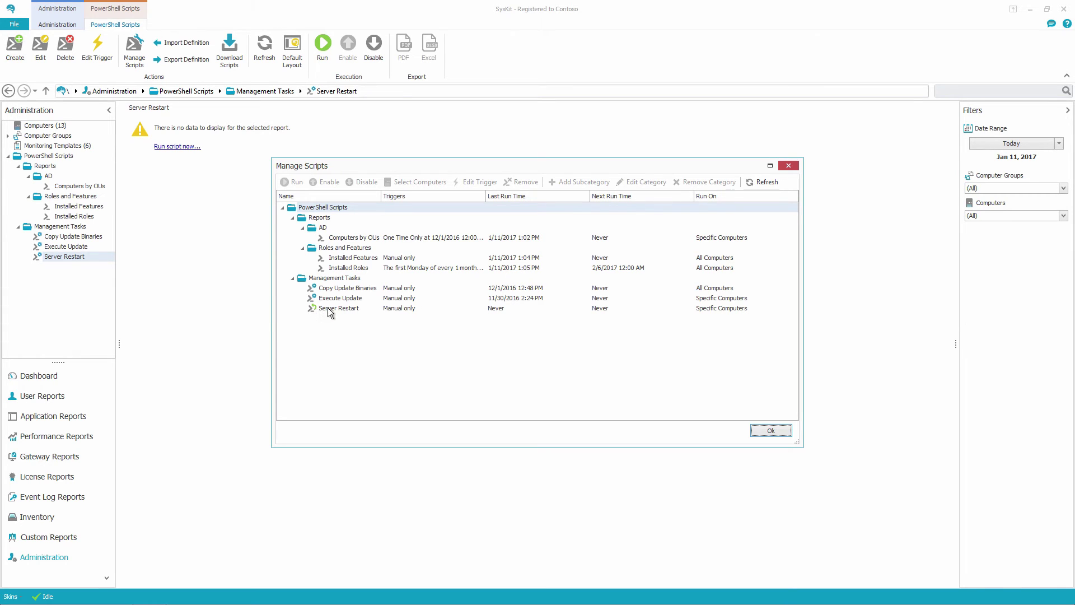
{"action": "left_click", "coordinate": [347, 268]}
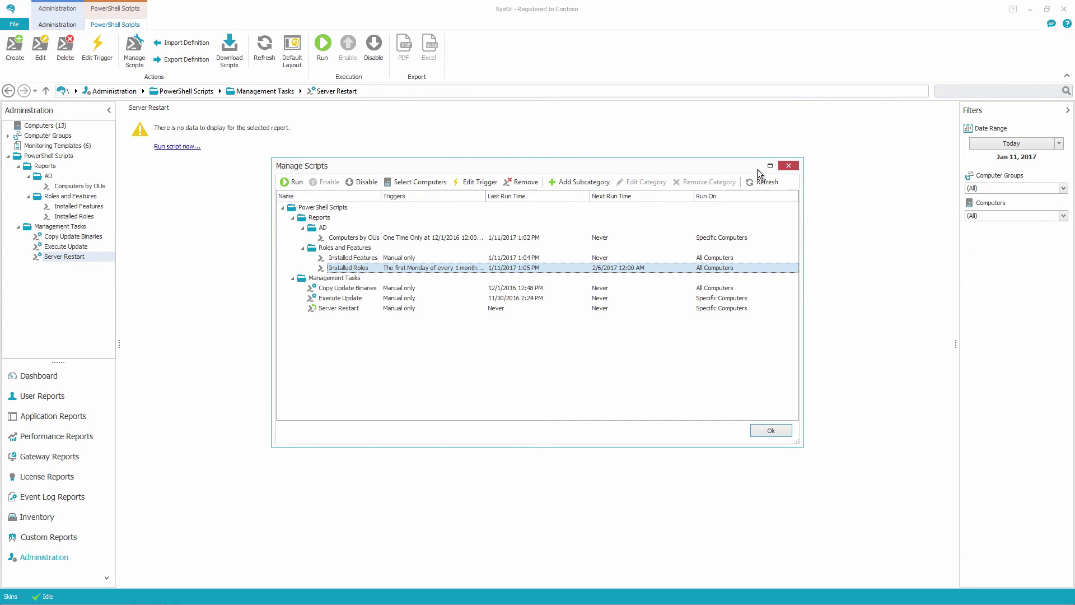
{"action": "left_click", "coordinate": [790, 166]}
Refresh the Server Restart results to show Success on RDS2 and SP2.
{"action": "left_click", "coordinate": [260, 45]}
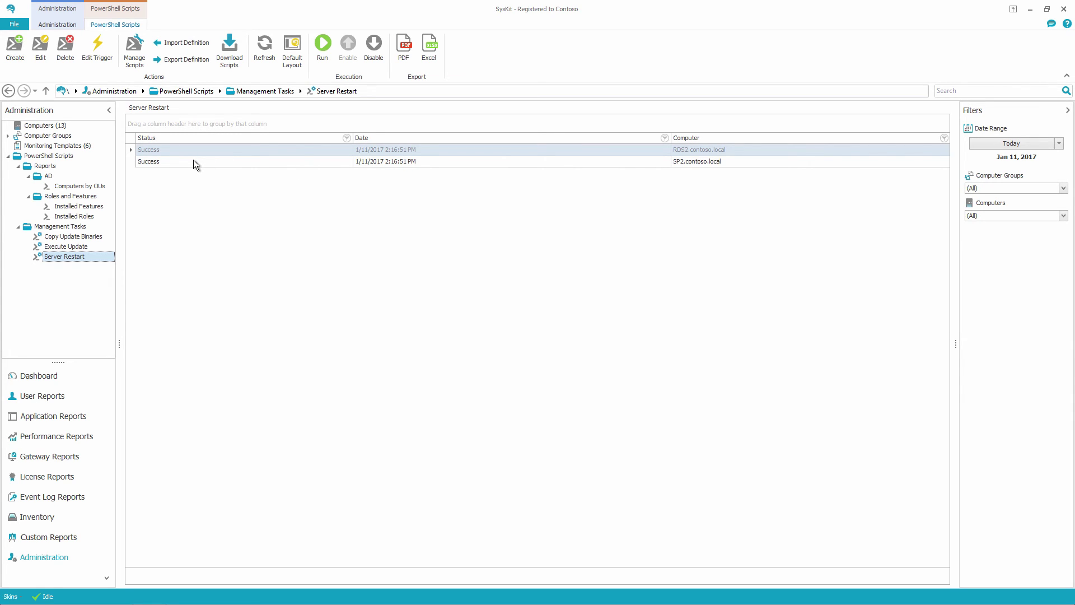
Open Installed Roles and group its rows by Computer, showing DC and RDGW sections.
{"action": "left_click", "coordinate": [82, 218]}
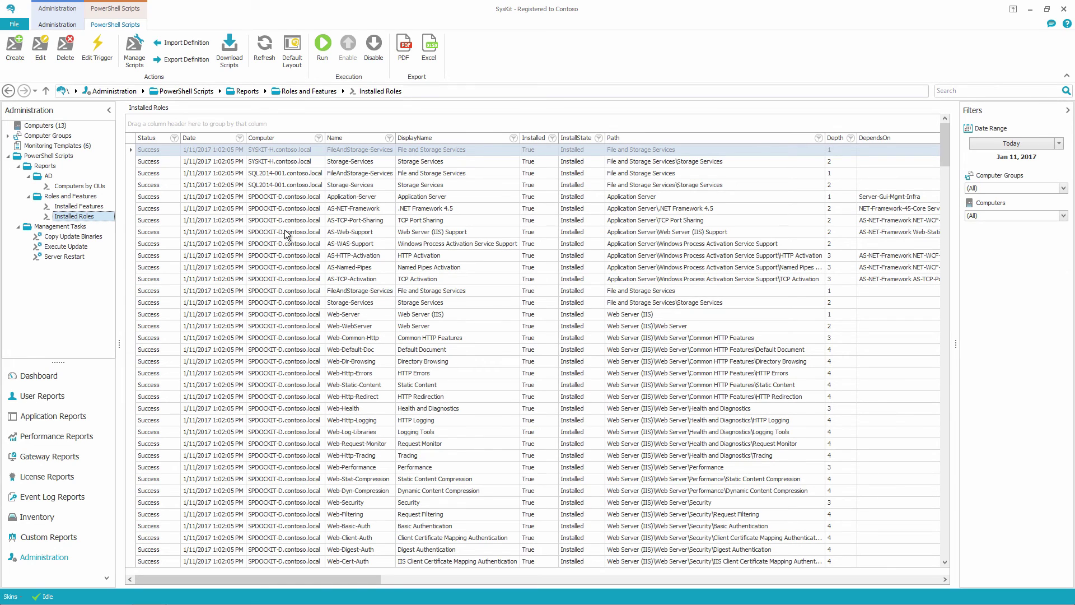
{"action": "left_click_drag", "start_coordinate": [281, 139], "coordinate": [237, 122]}
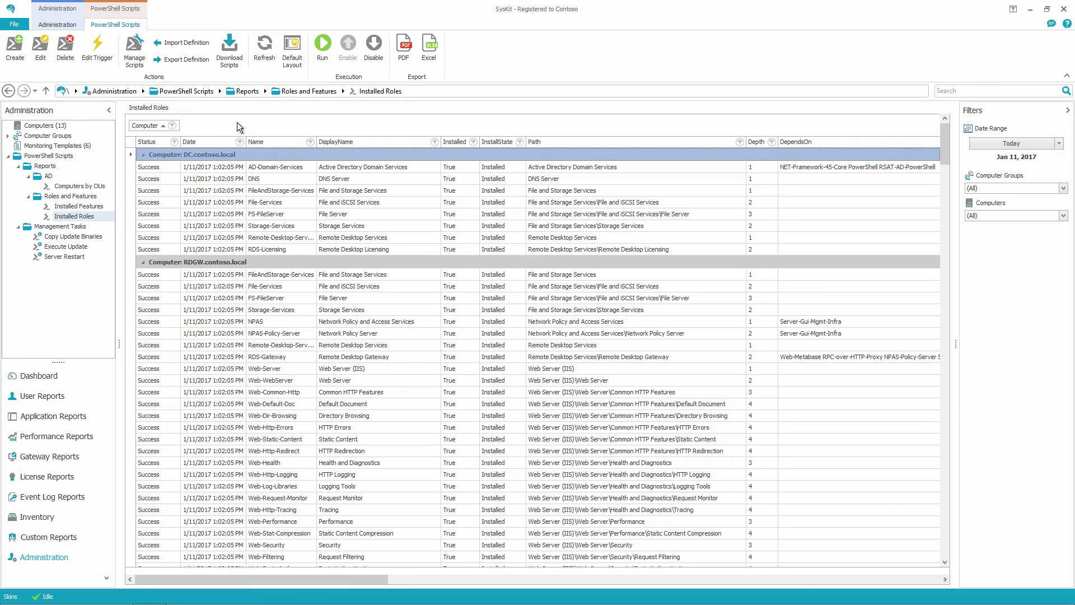
{"action": "right_click", "coordinate": [217, 139]}
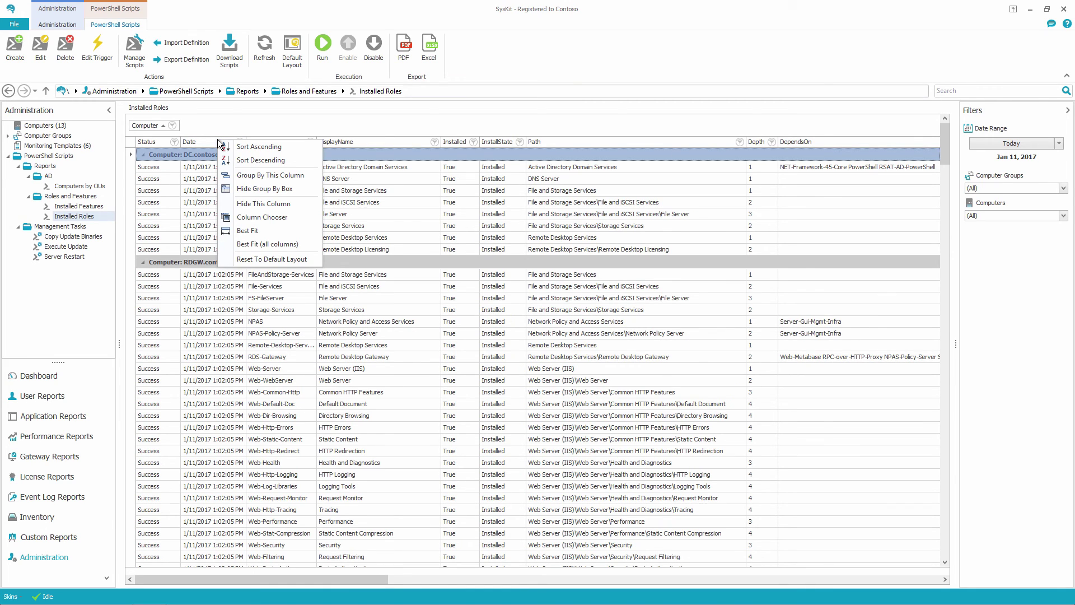
{"action": "left_click", "coordinate": [231, 126]}
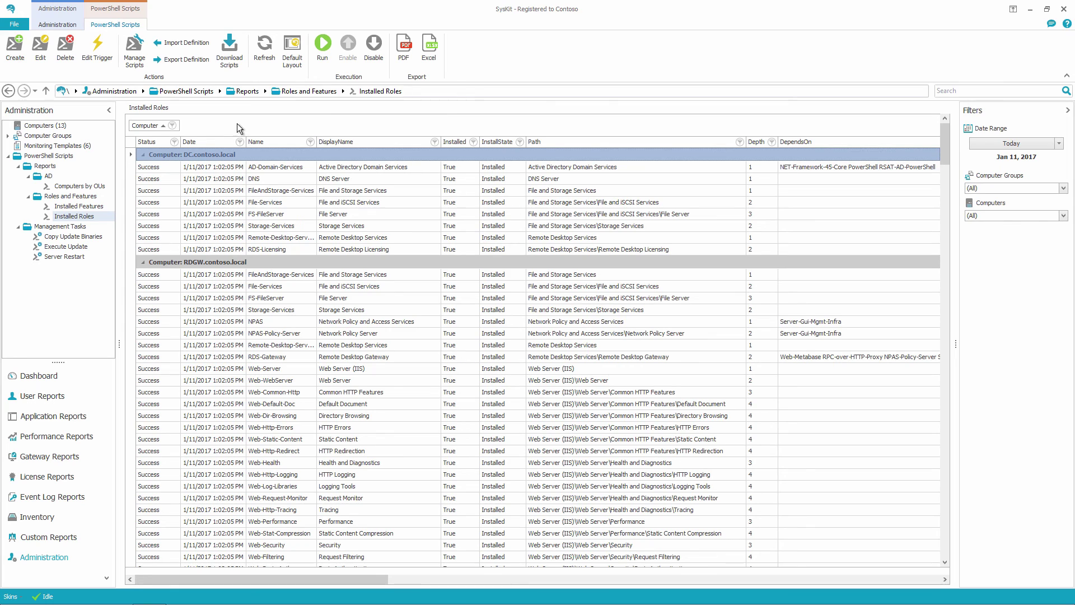
{"action": "left_click", "coordinate": [406, 46]}
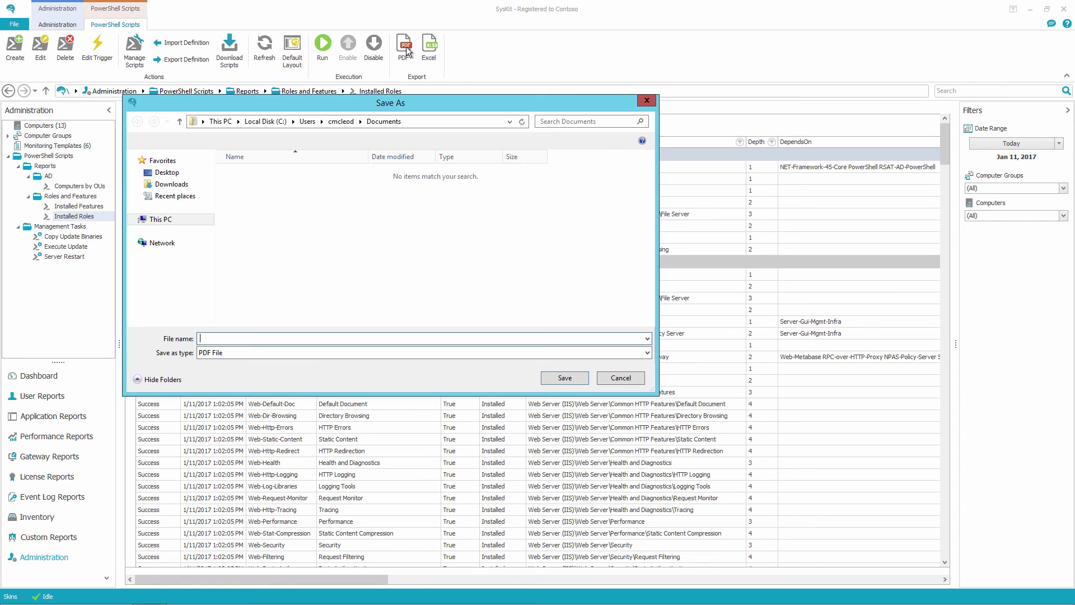
{"action": "left_click", "coordinate": [647, 352]}
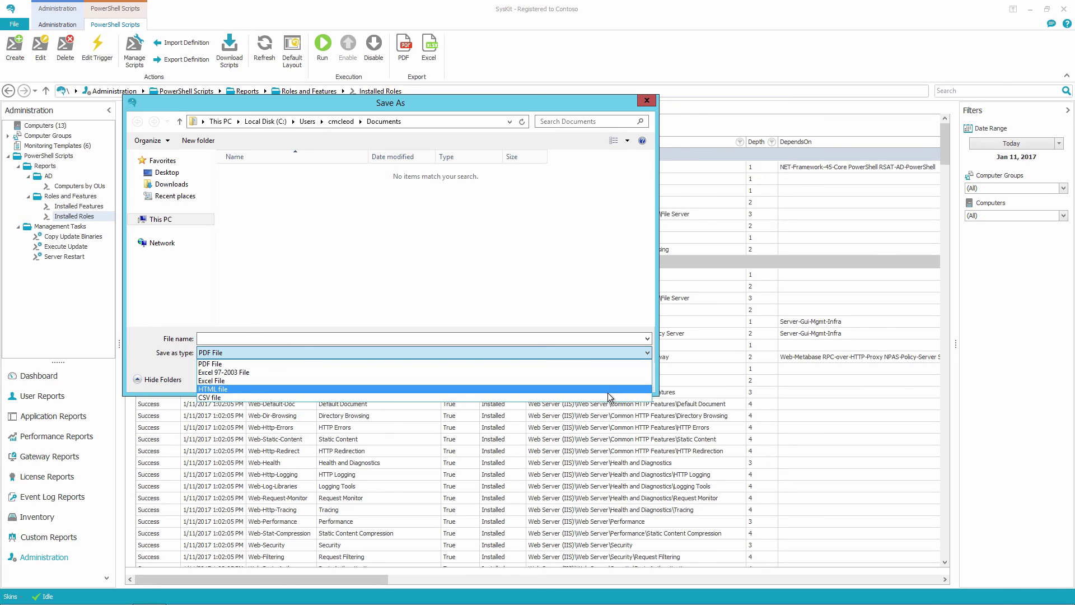
{"action": "left_click", "coordinate": [646, 101]}
{"action": "left_click", "coordinate": [646, 102]}
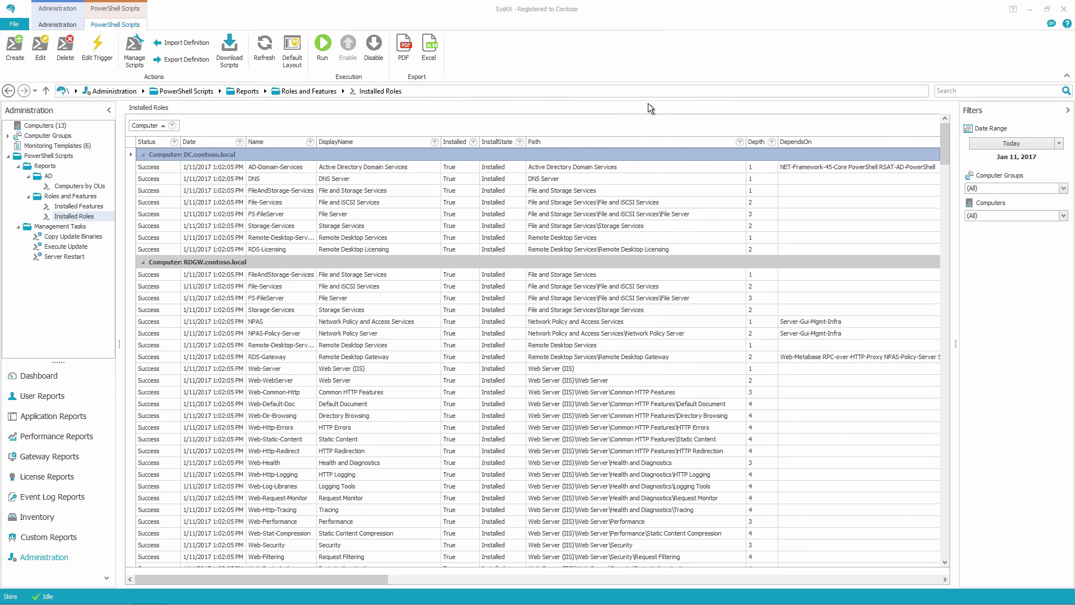